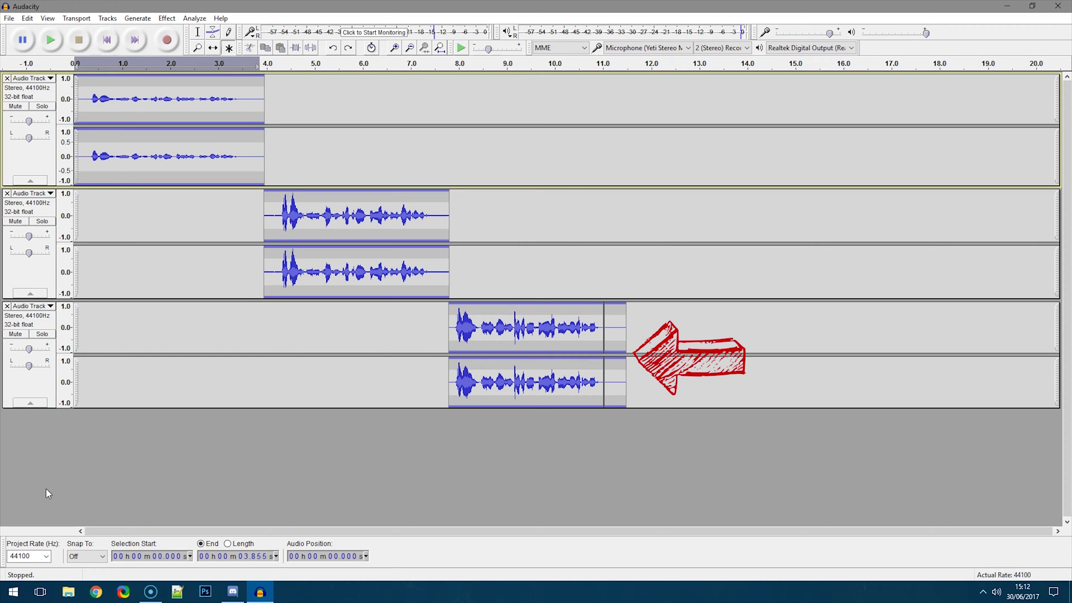
Play back the recording briefly, then select the first track's voice clip.
click(76, 65)
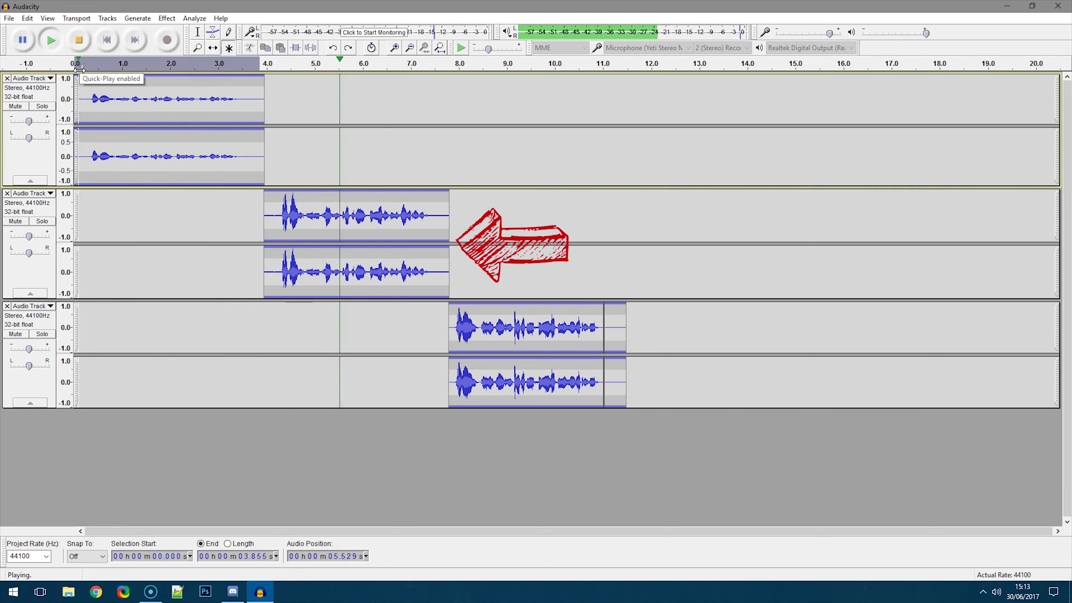
click(76, 41)
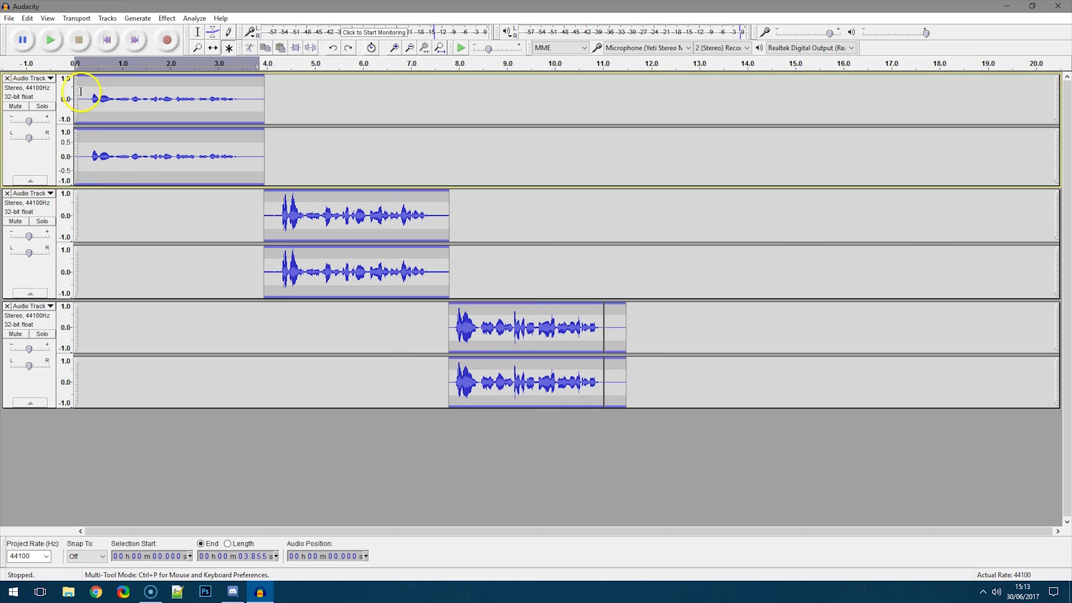
drag(82, 99, 256, 100)
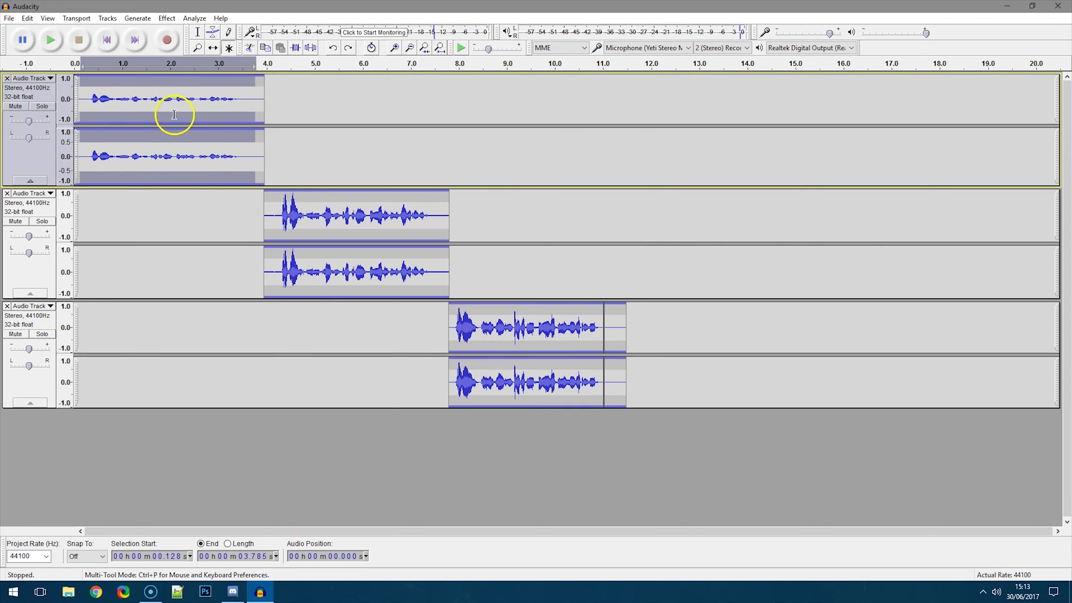
Apply Compressor to the selected clip with -12 dB threshold and 2:1 ratio.
click(164, 19)
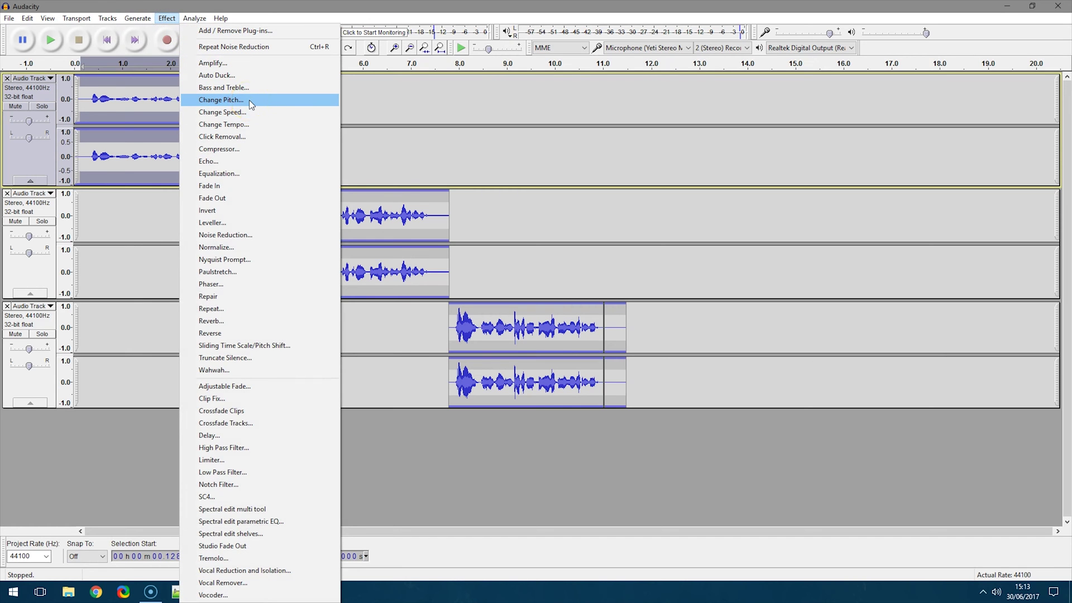
click(248, 147)
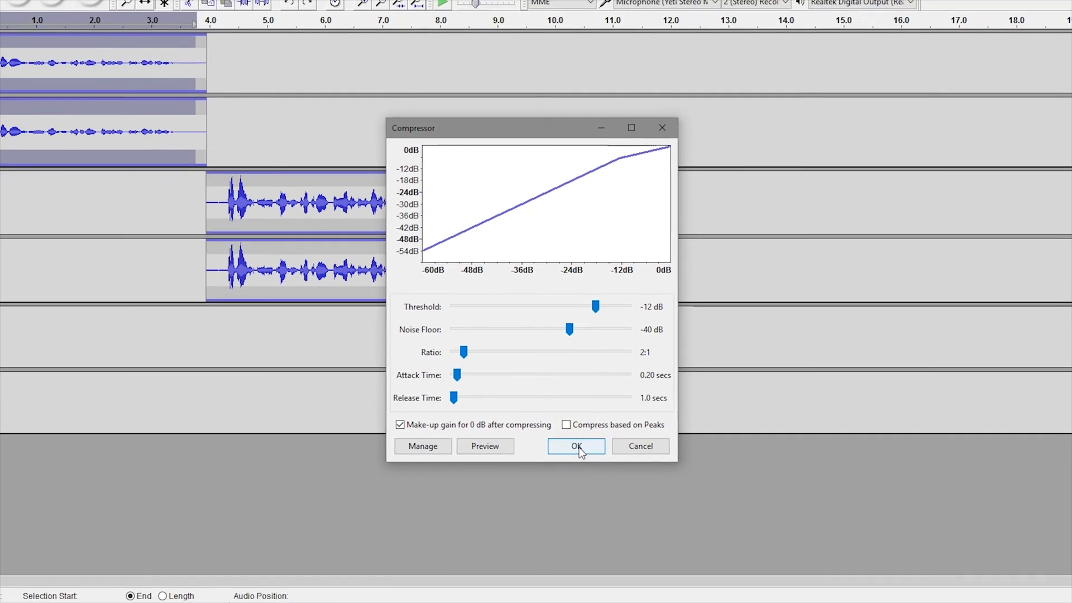
click(577, 447)
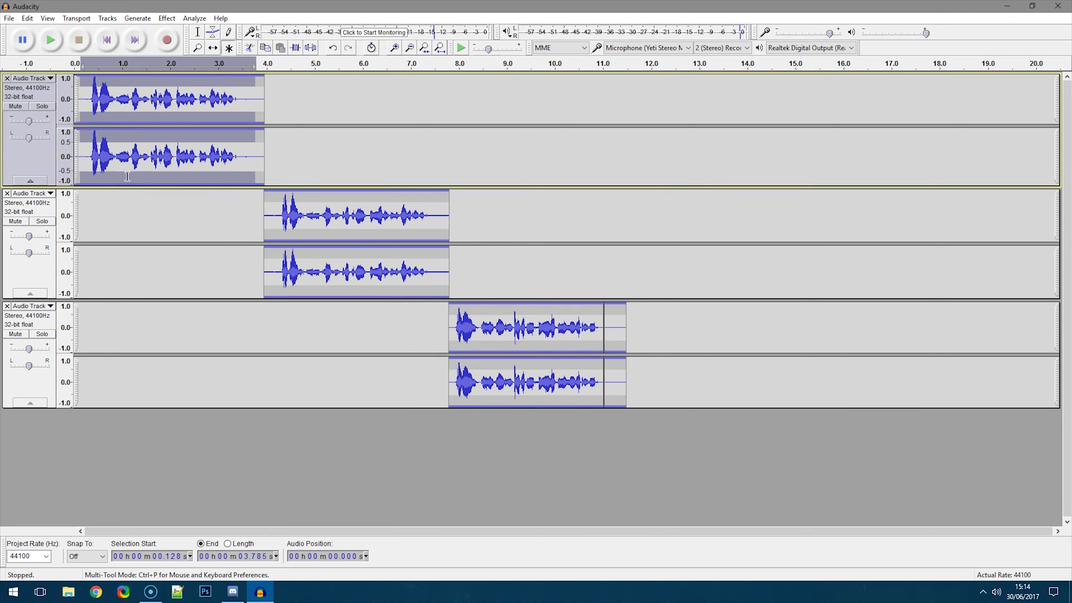
Normalize the first clip to -1.0 dB maximum amplitude with DC offset removed.
click(144, 136)
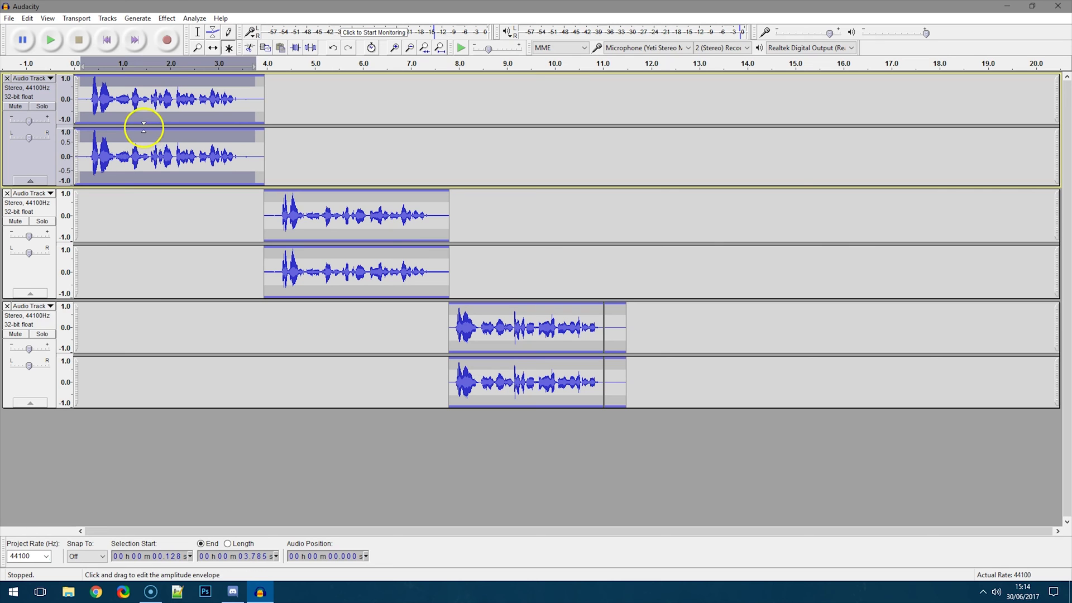
click(167, 21)
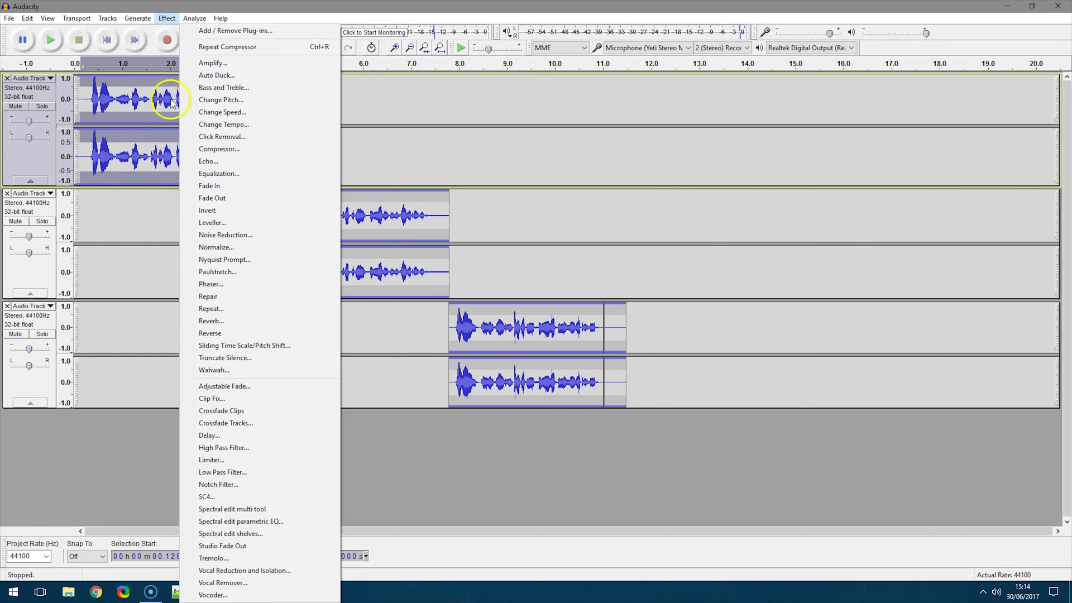
click(228, 248)
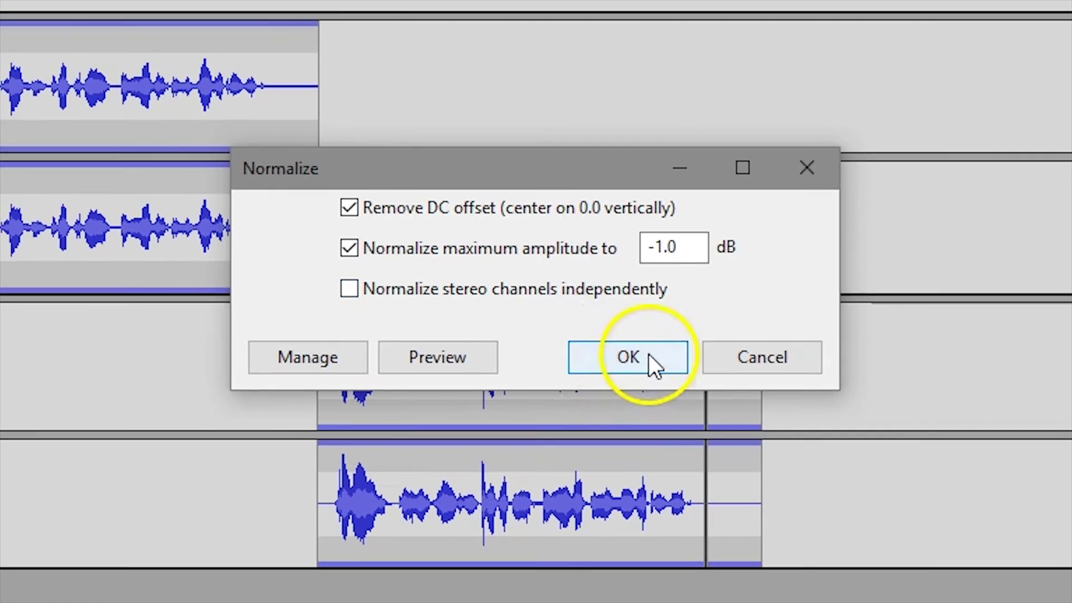
click(649, 371)
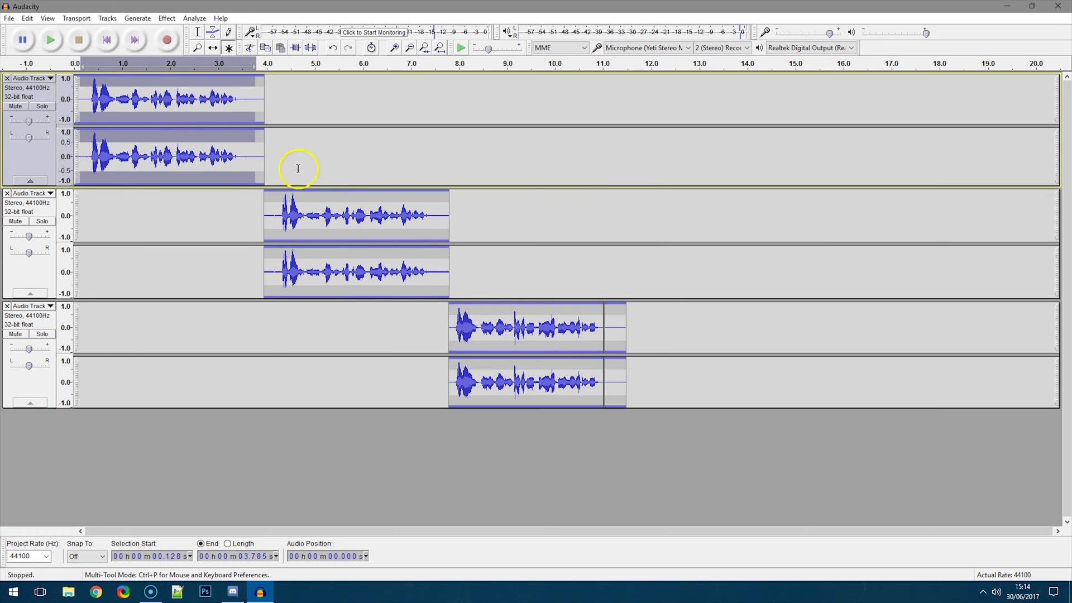
click(81, 66)
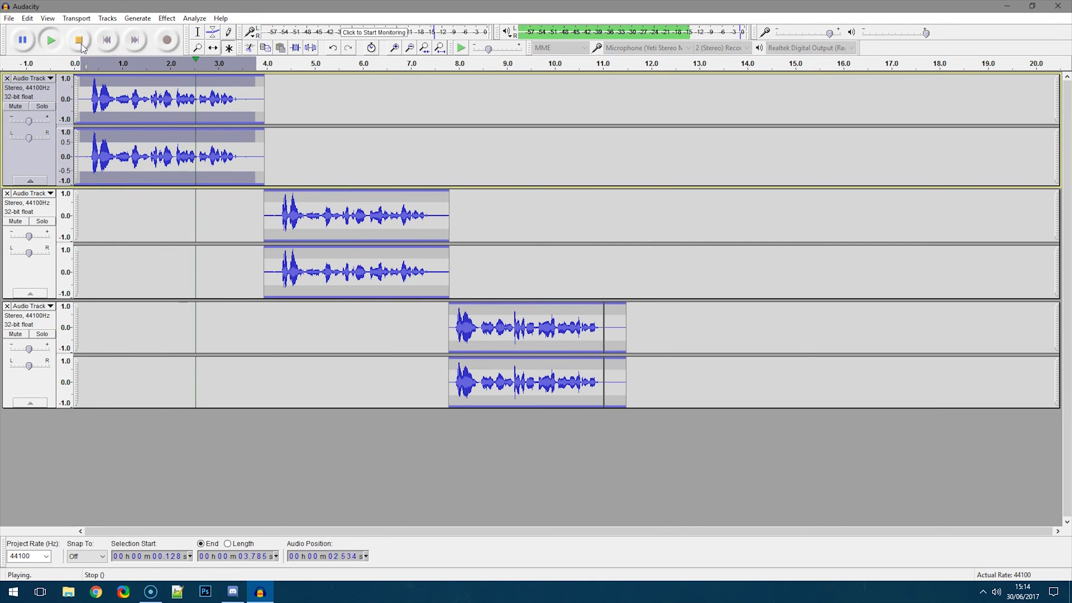
click(79, 40)
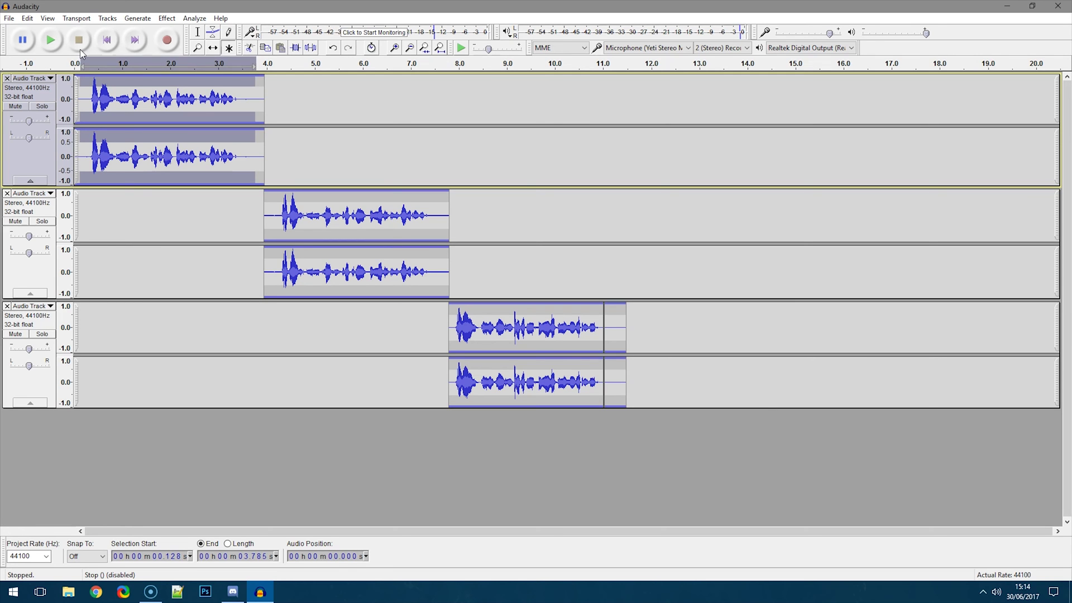
Apply the Bass Boost equalization curve to the first voice clip.
click(167, 19)
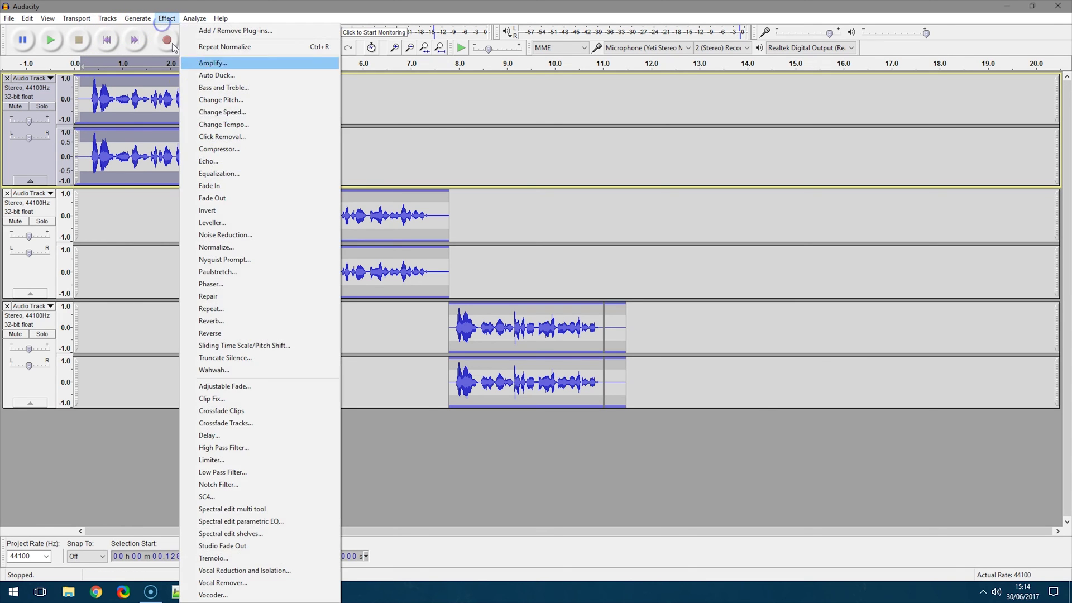
click(240, 173)
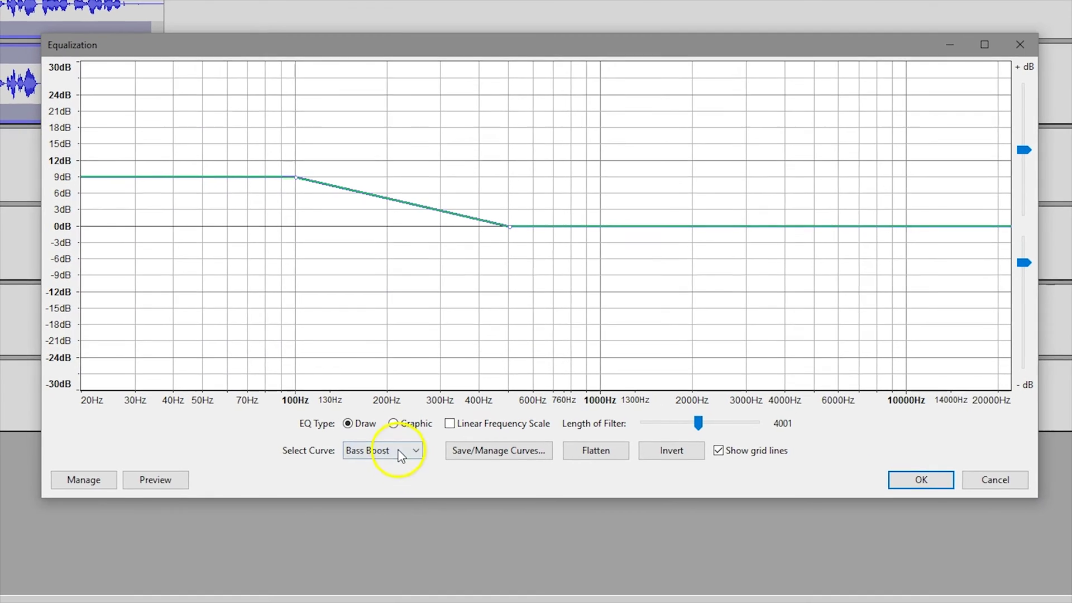
click(420, 433)
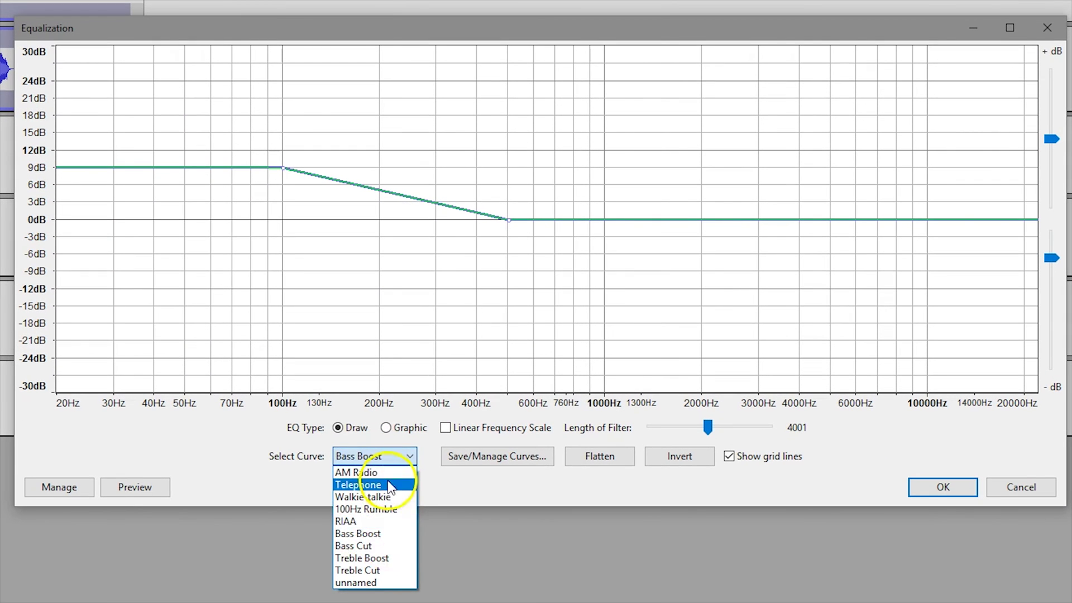
click(370, 535)
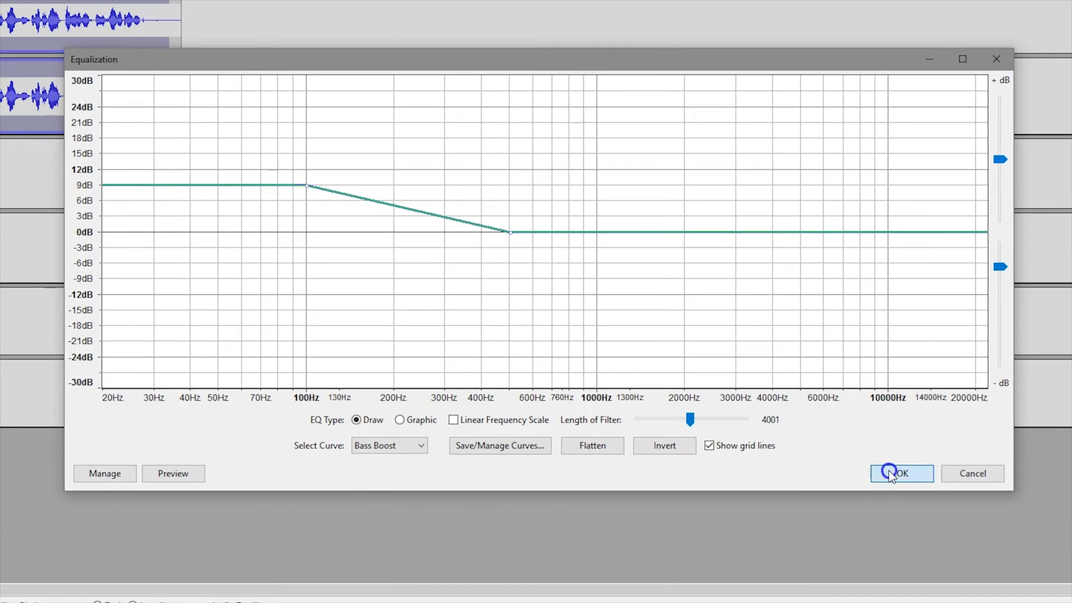
click(942, 486)
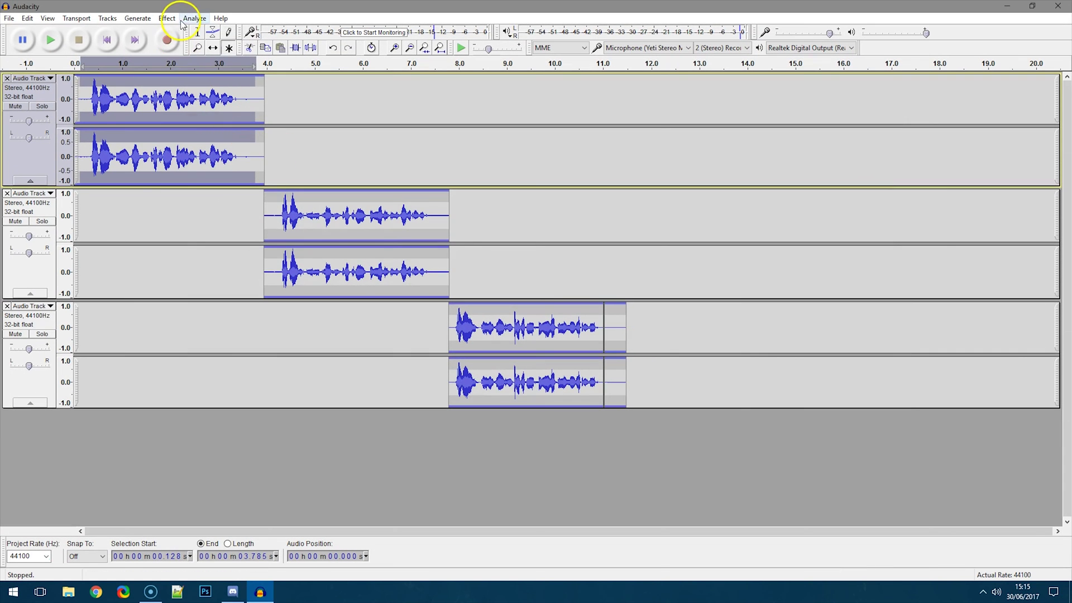
Apply the Treble Boost equalization curve to the first voice clip.
click(168, 19)
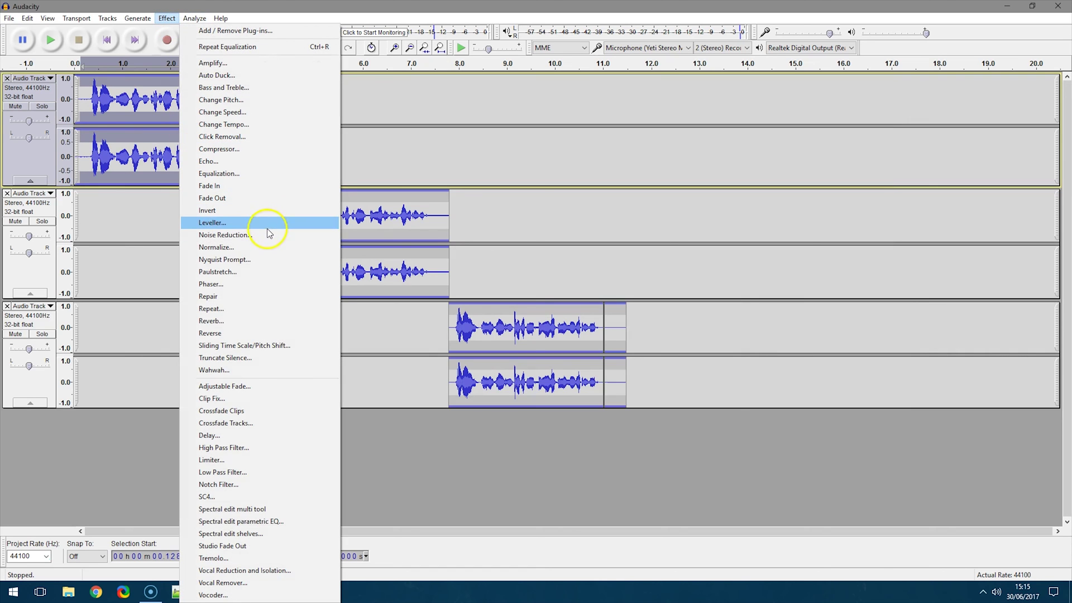
click(275, 175)
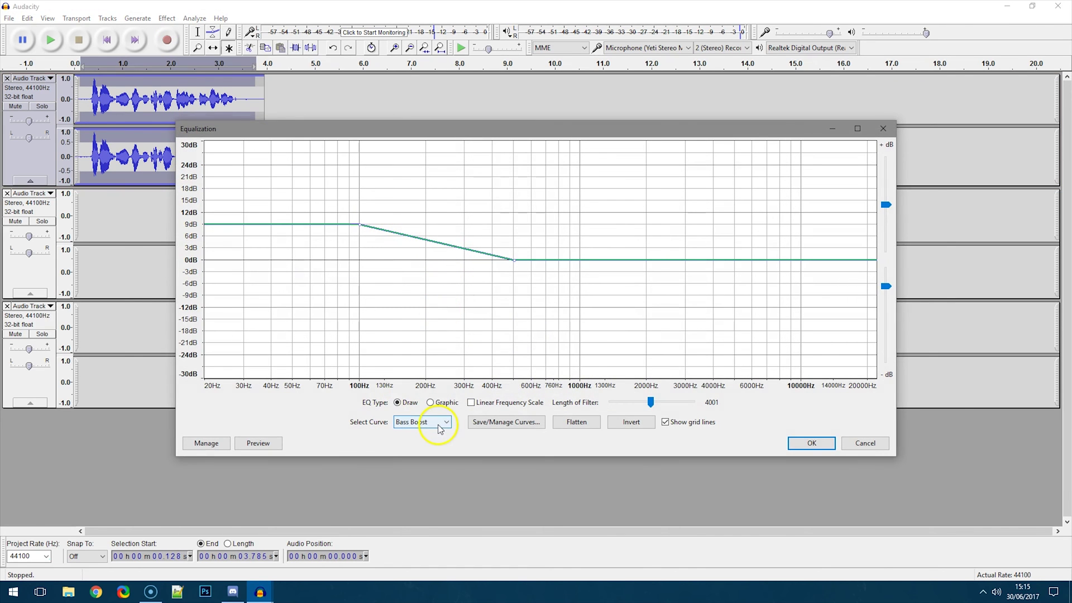
click(435, 423)
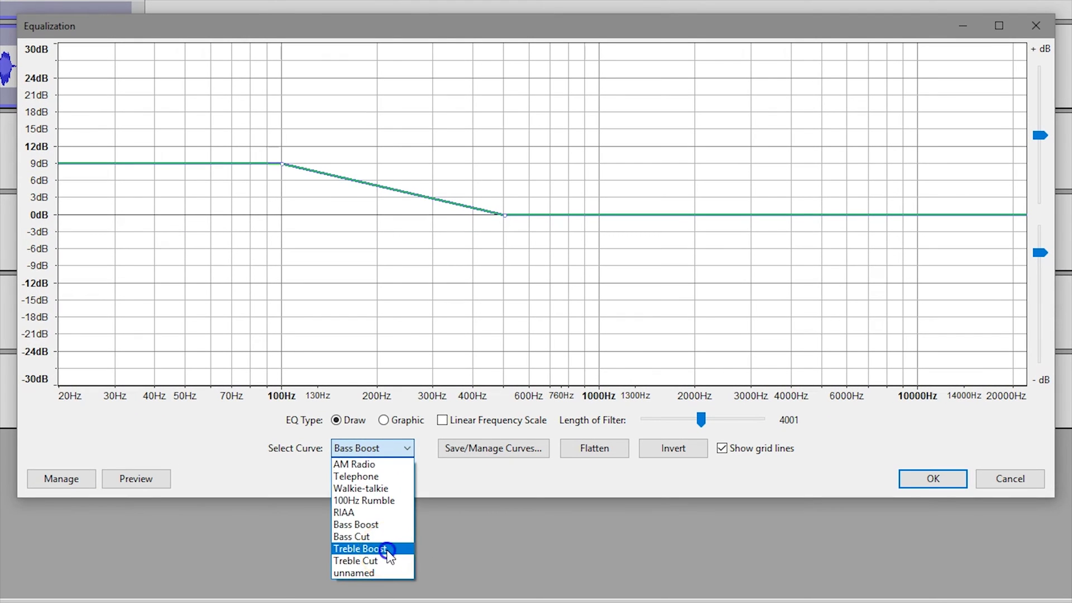
click(423, 492)
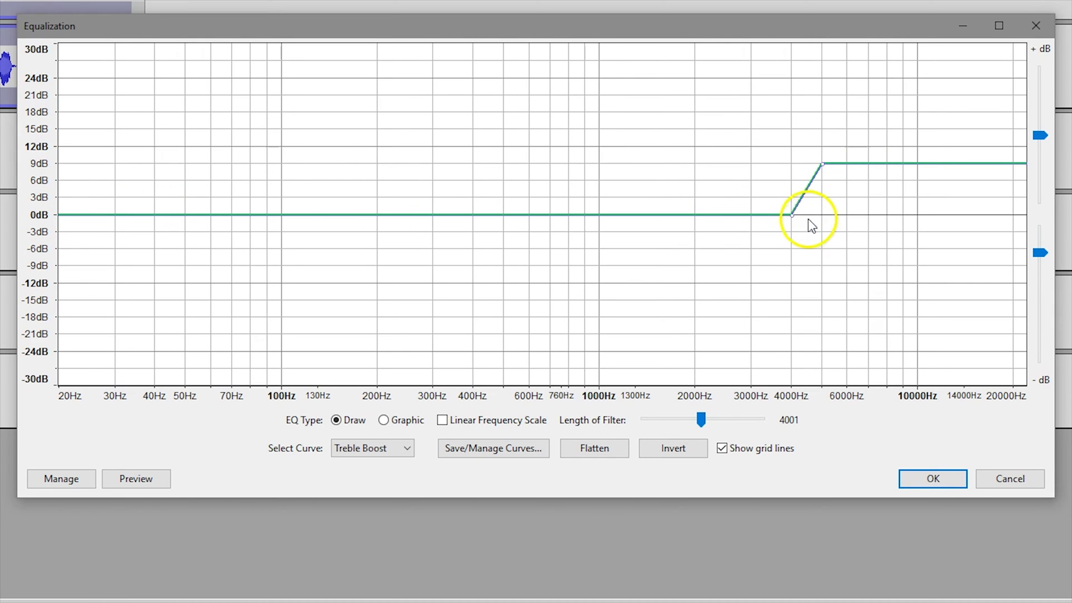
click(952, 478)
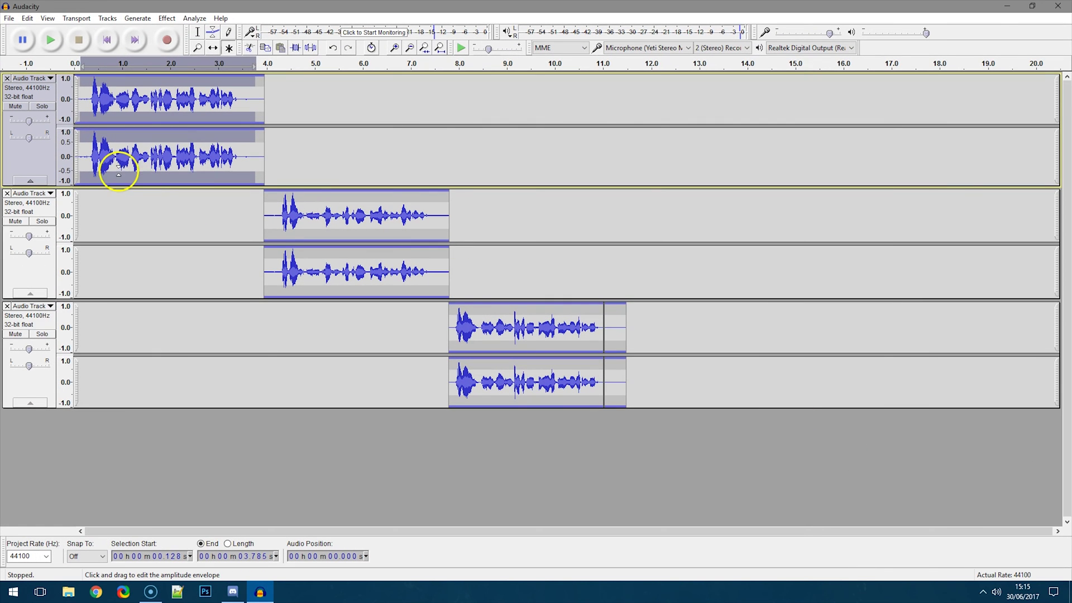
click(51, 40)
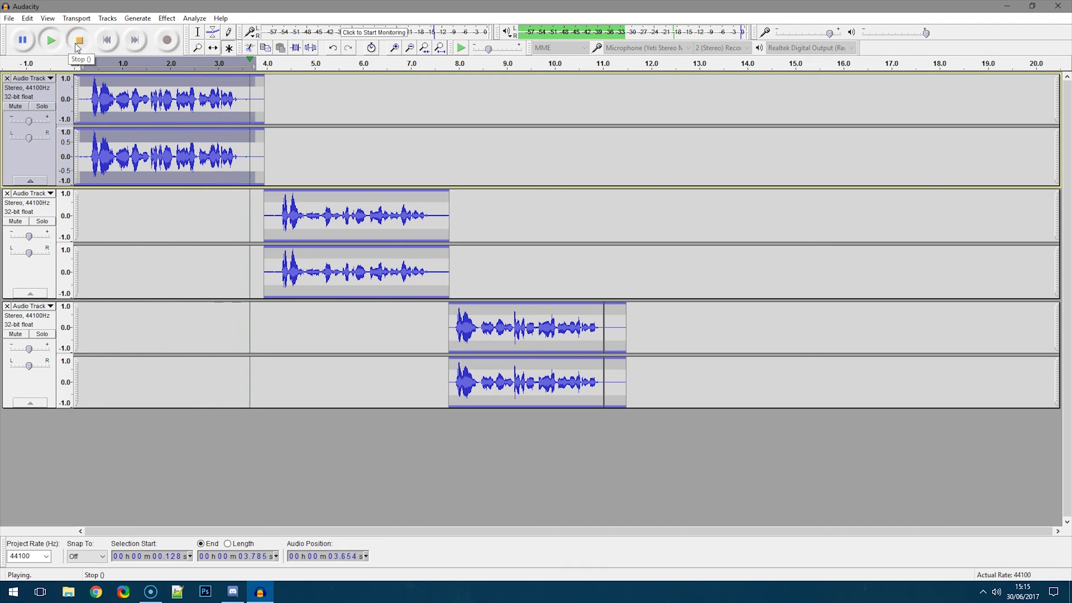
click(76, 42)
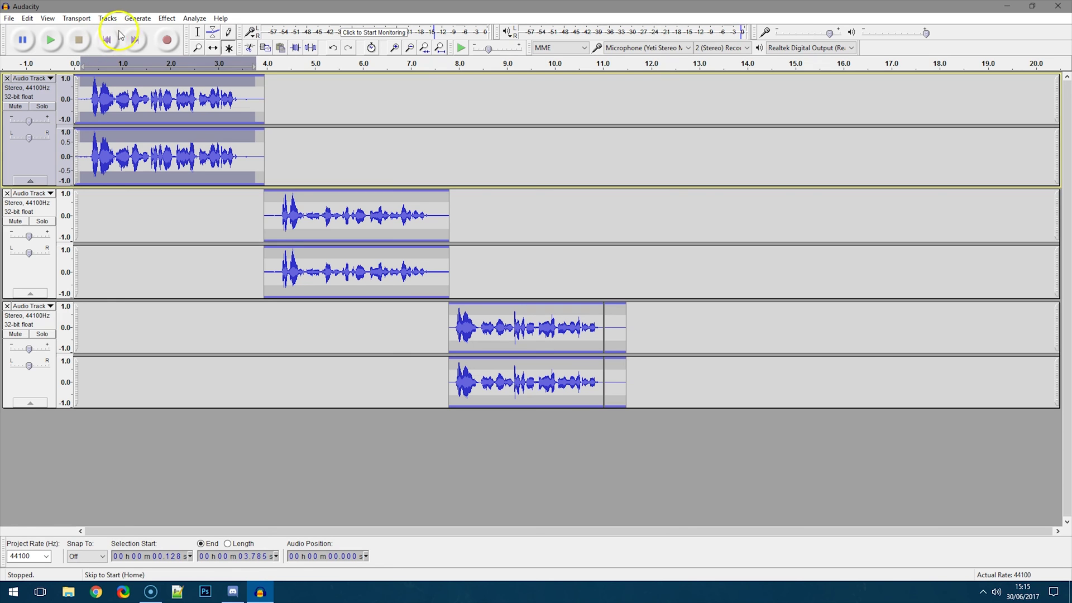
Apply Noise Reduction to the first clip: 2 dB reduction, sensitivity 6.00, Reduce selected.
click(171, 21)
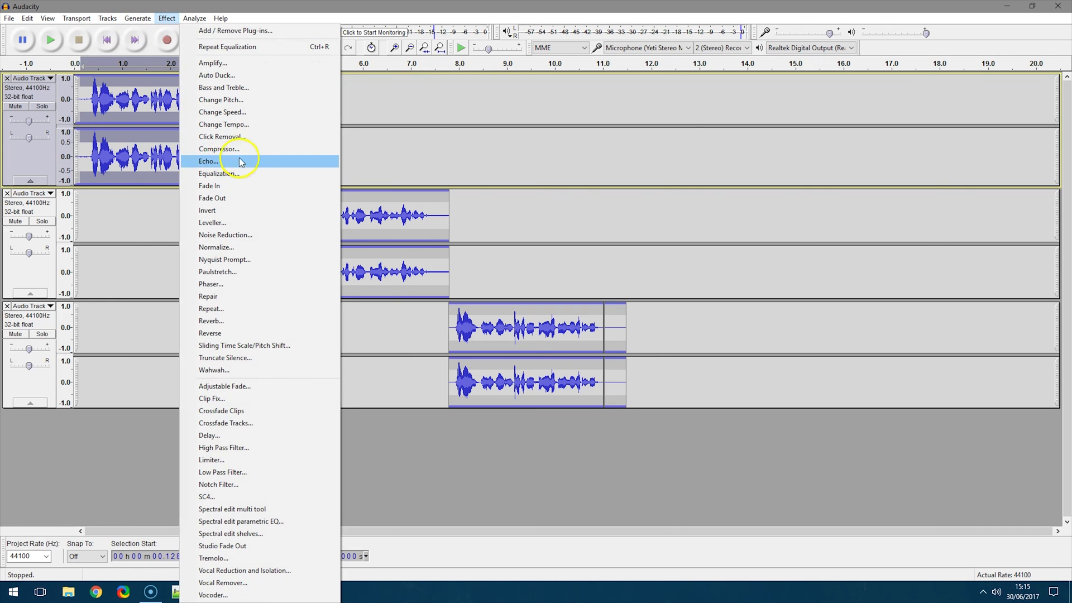
click(266, 236)
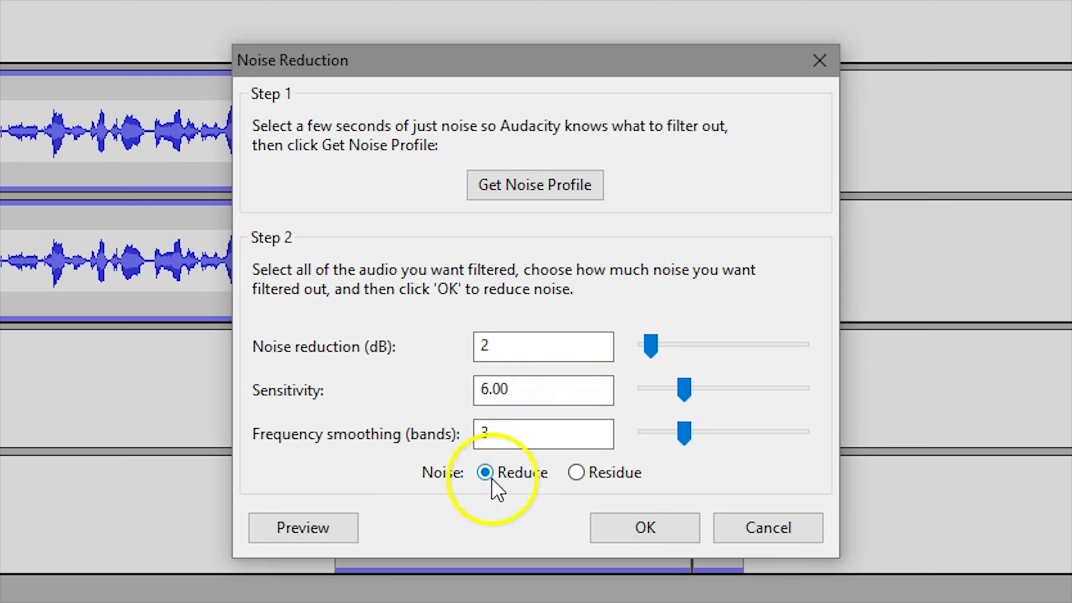
click(645, 527)
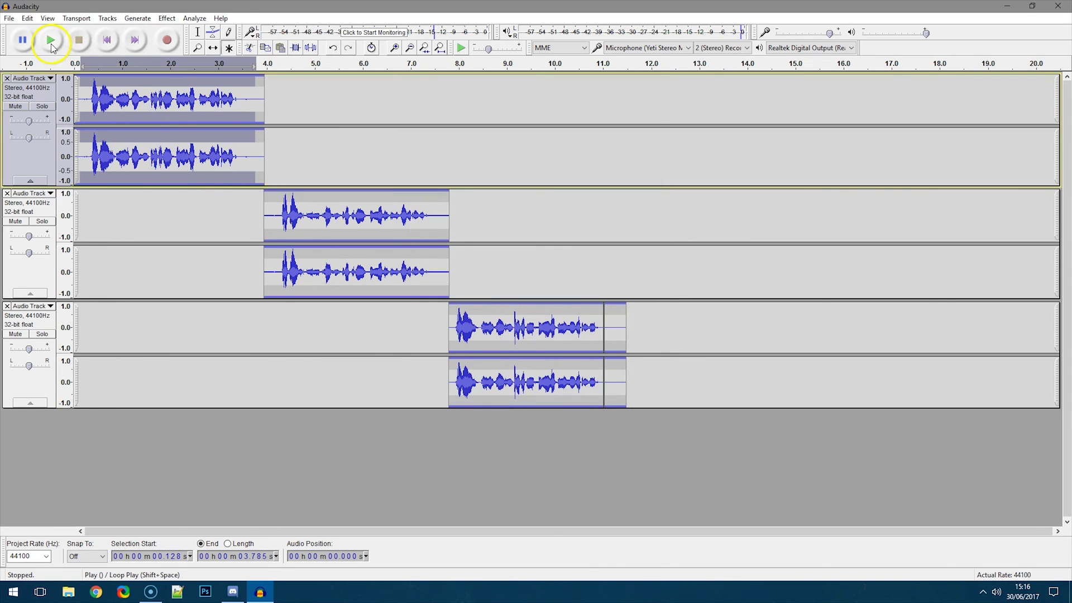
click(66, 45)
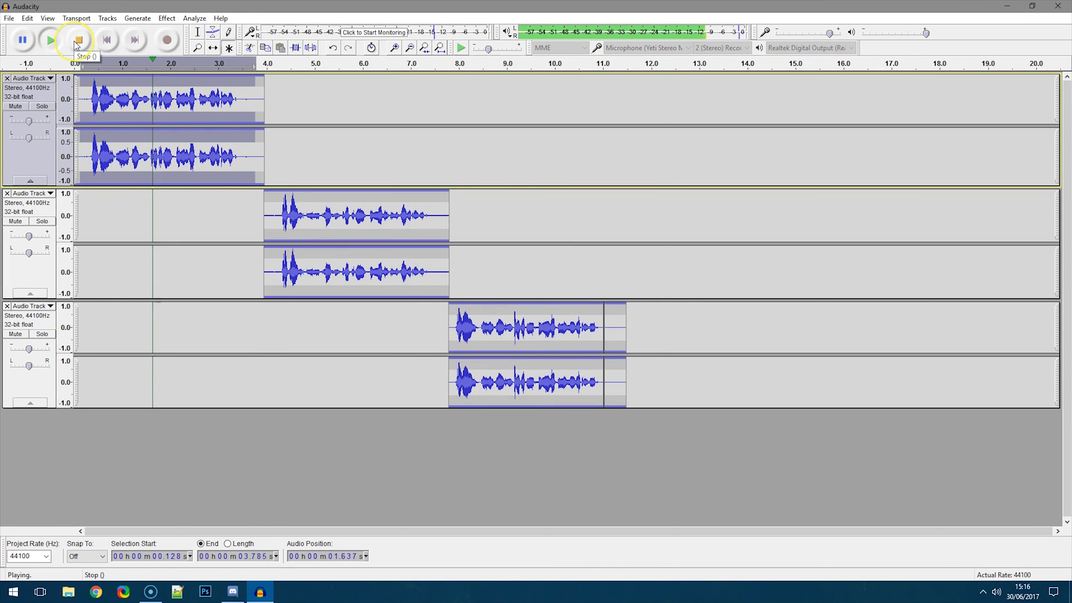
click(74, 41)
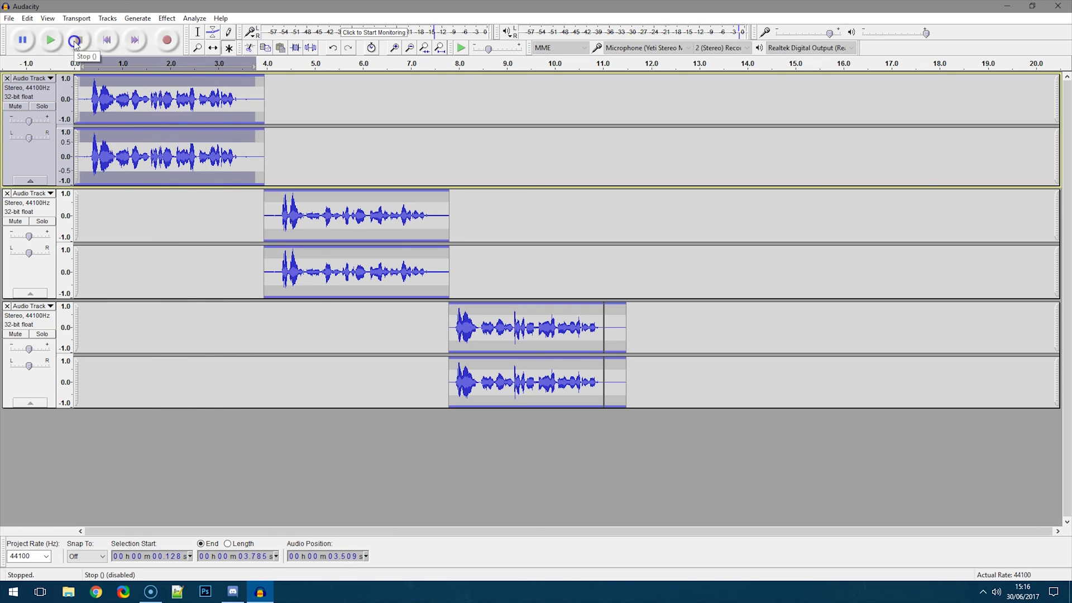